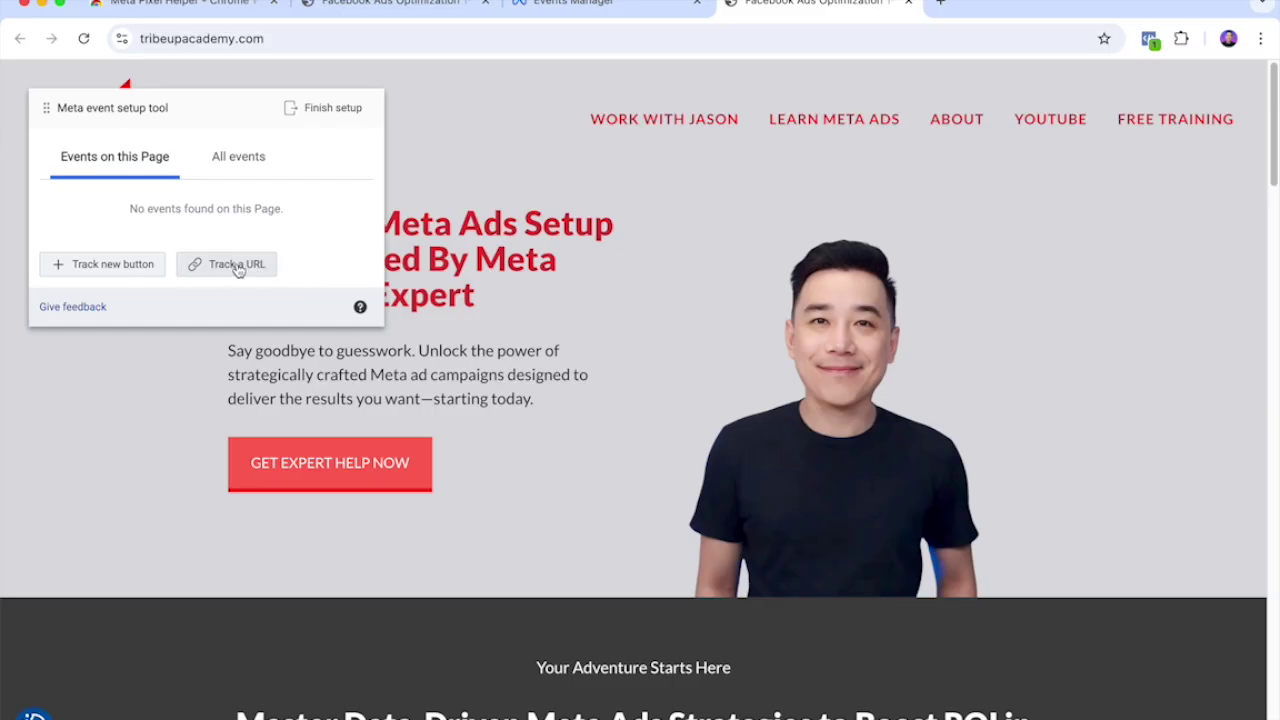
- Start tracking an event by URL and choose Lead as the event type
{"action": "left_click", "coordinate": [238, 268]}
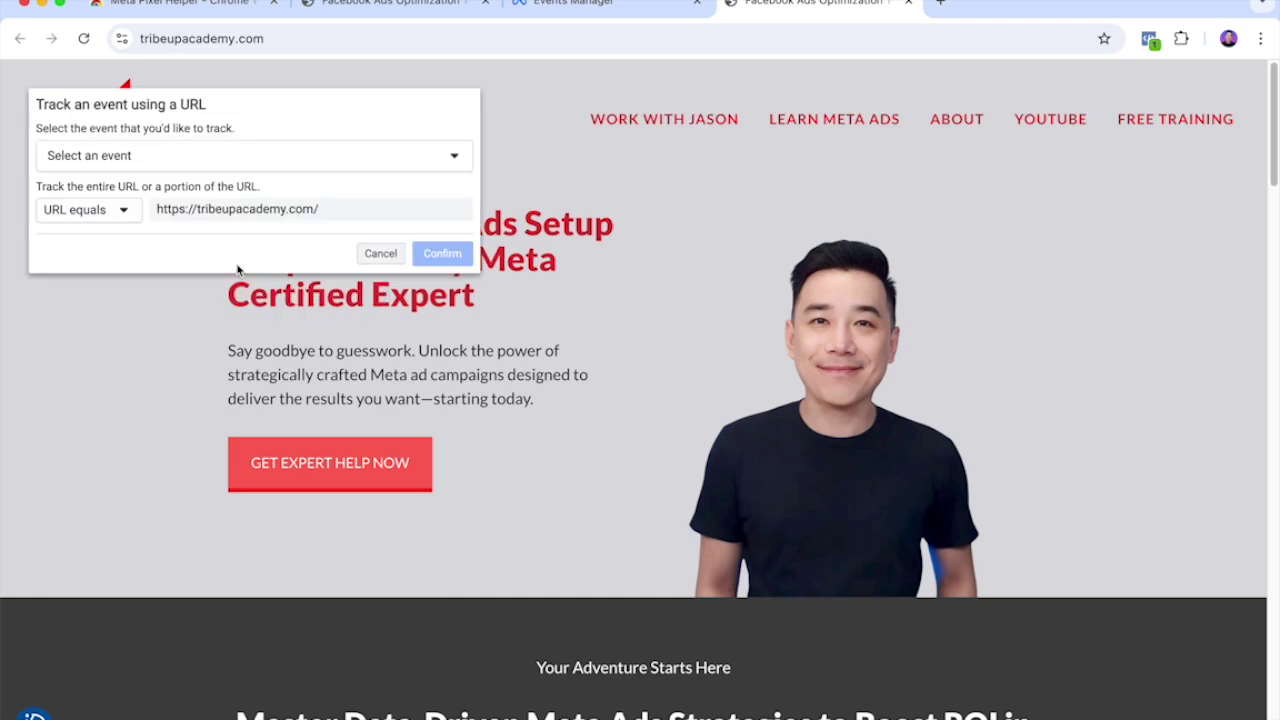
{"action": "left_click", "coordinate": [150, 156]}
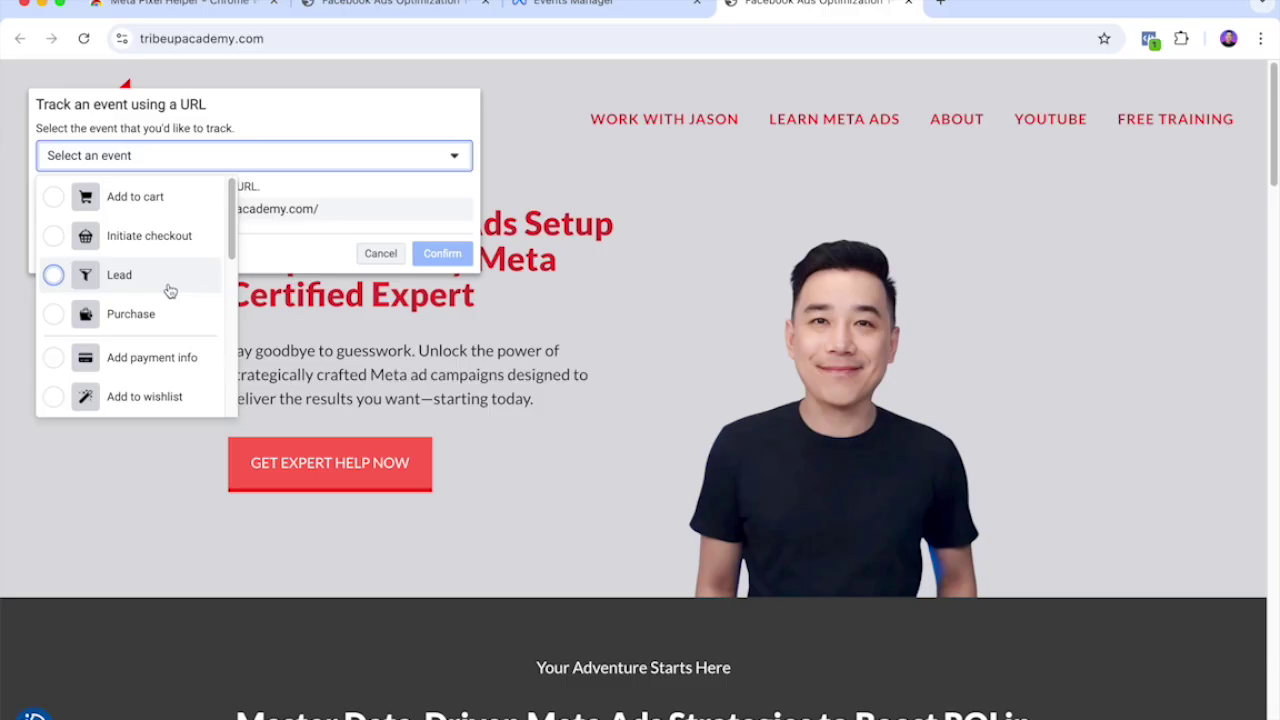
{"action": "scroll", "coordinate": [170, 288], "scroll_direction": "down", "scroll_amount": 5}
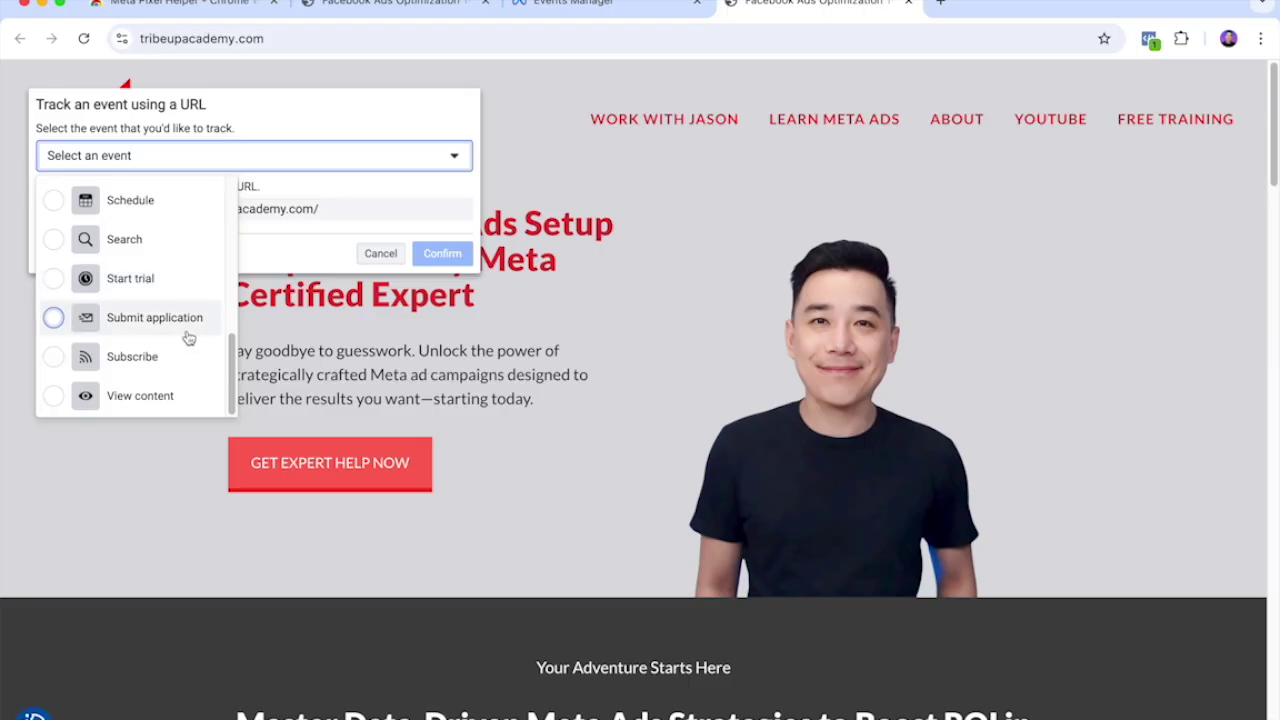
{"action": "scroll", "coordinate": [188, 335], "scroll_direction": "up", "scroll_amount": 5}
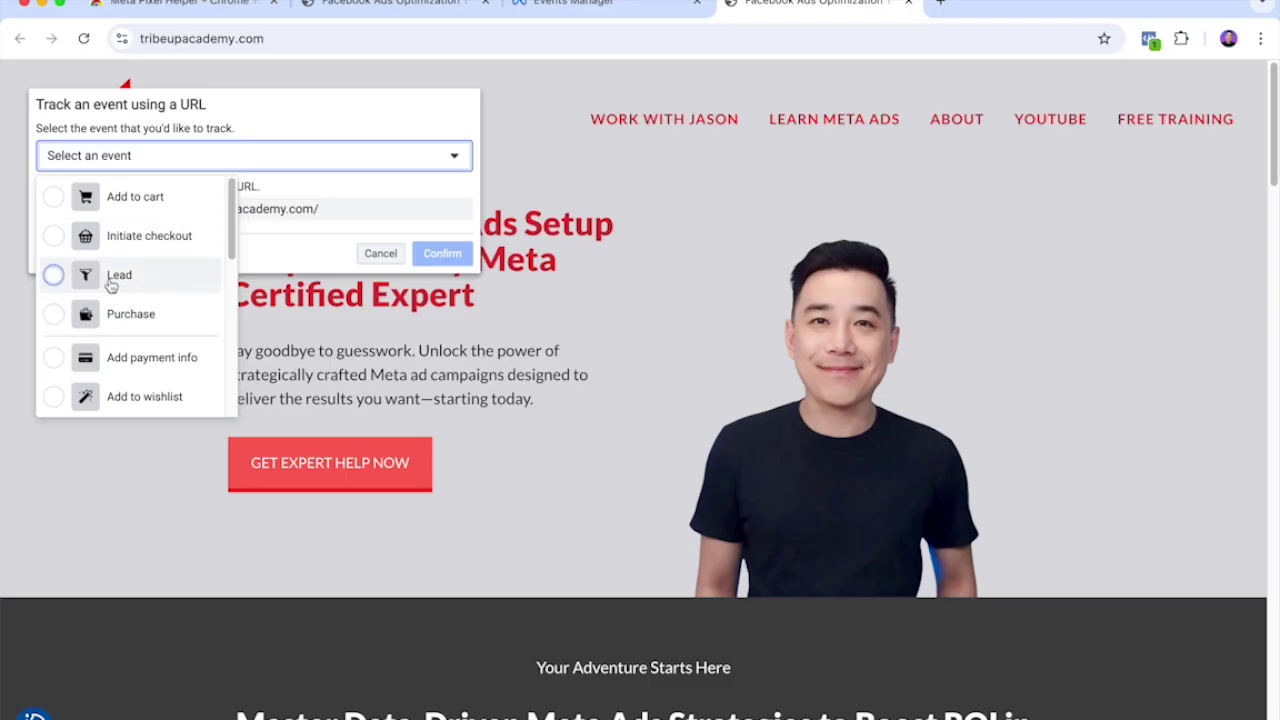
{"action": "scroll", "coordinate": [135, 290], "scroll_direction": "down", "scroll_amount": 4}
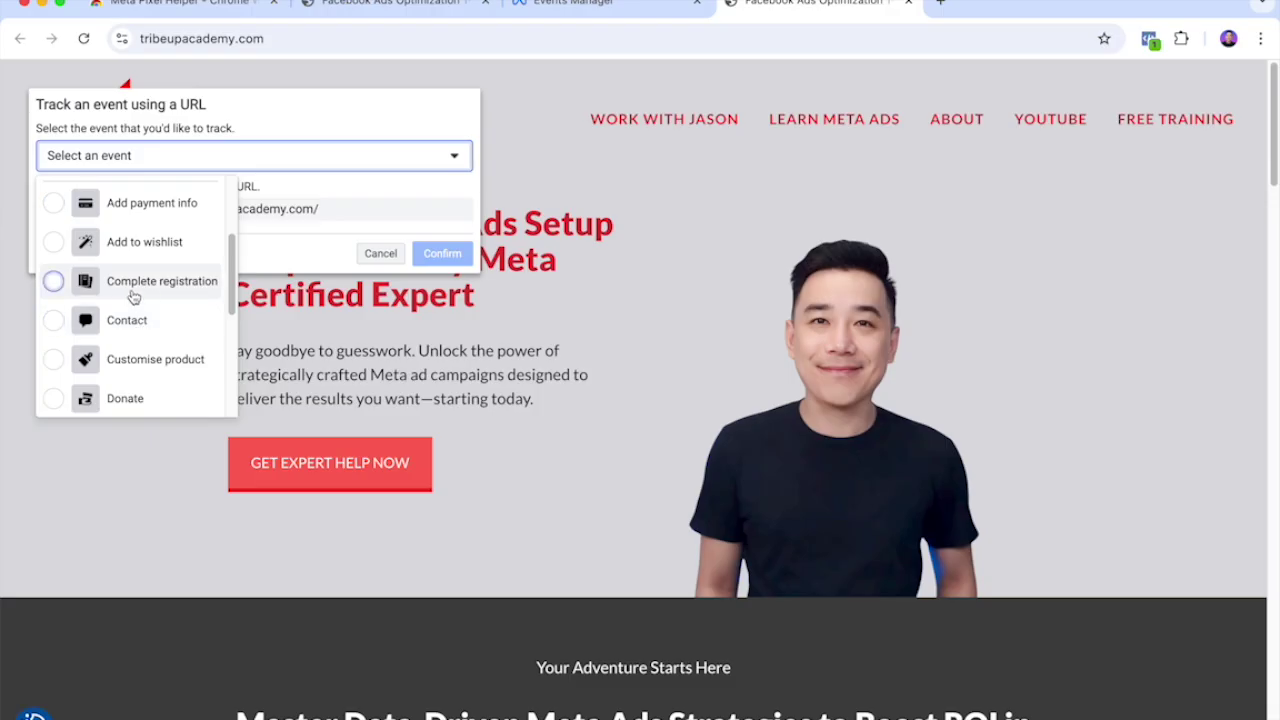
{"action": "scroll", "coordinate": [170, 307], "scroll_direction": "up", "scroll_amount": 4}
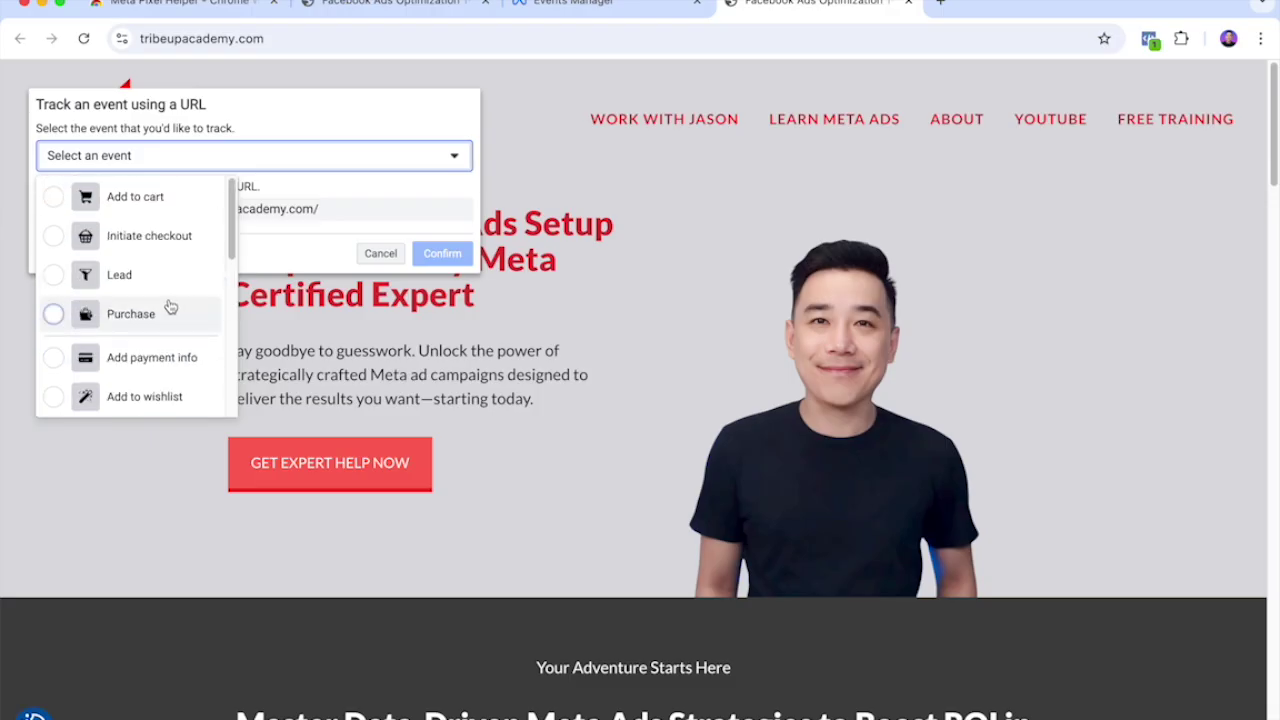
{"action": "left_click", "coordinate": [127, 270]}
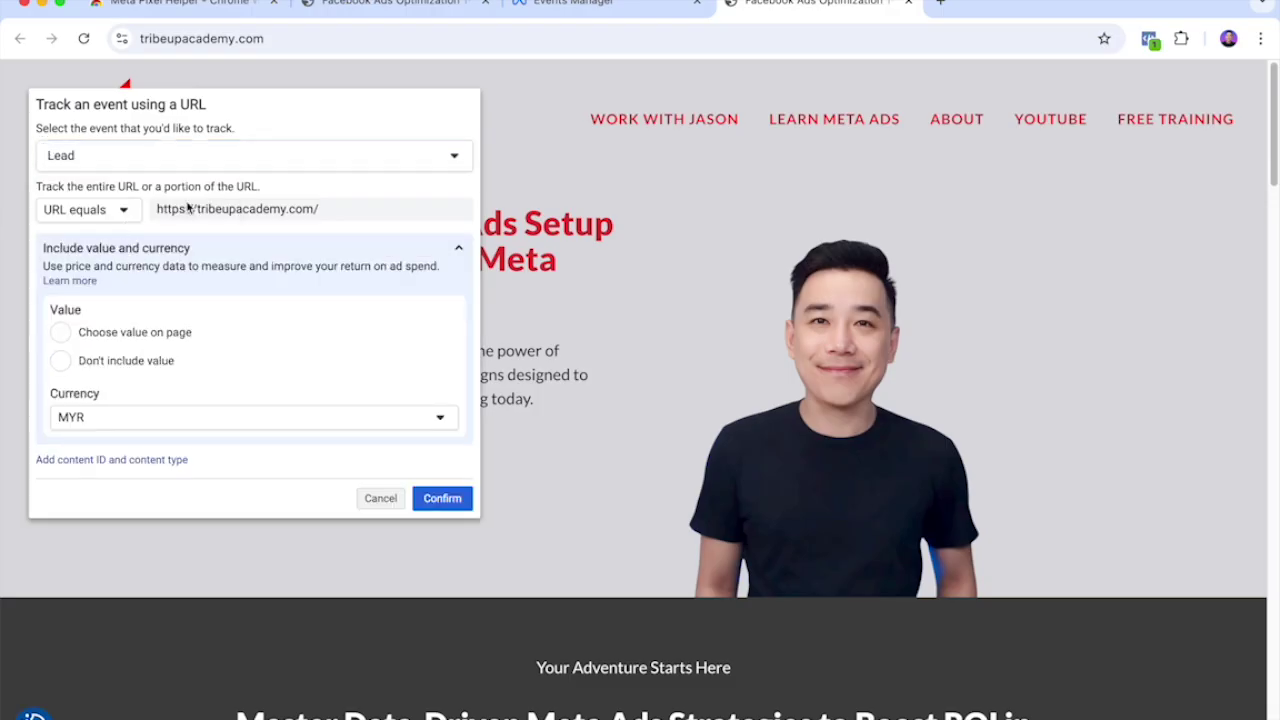
{"action": "left_click", "coordinate": [118, 210]}
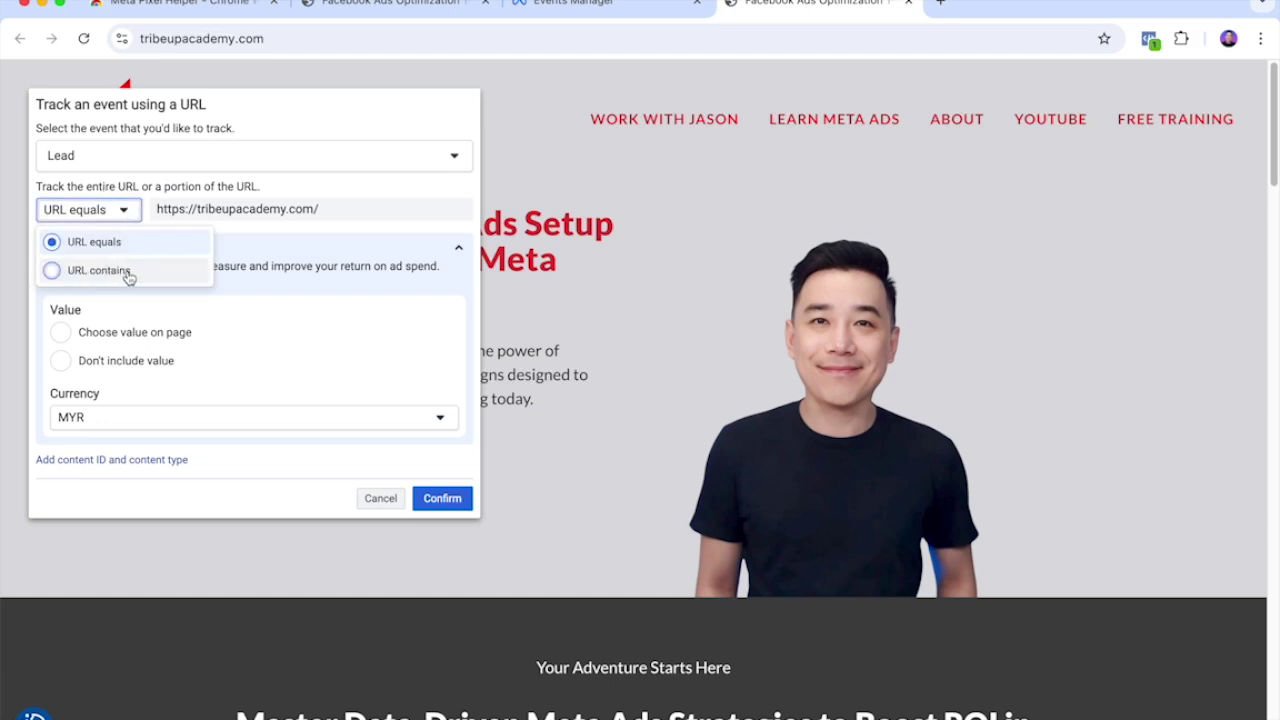
{"action": "left_click", "coordinate": [128, 272]}
{"action": "left_click", "coordinate": [368, 224]}
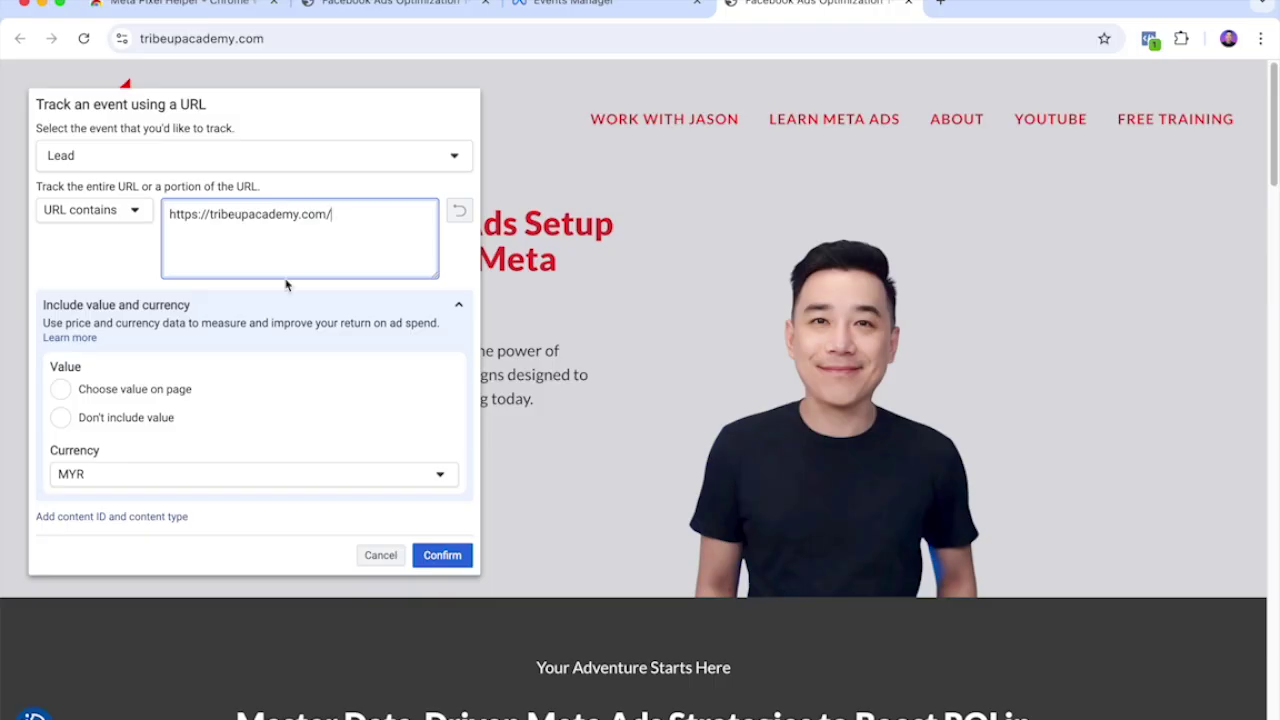
{"action": "left_click", "coordinate": [97, 214]}
{"action": "left_click", "coordinate": [98, 215]}
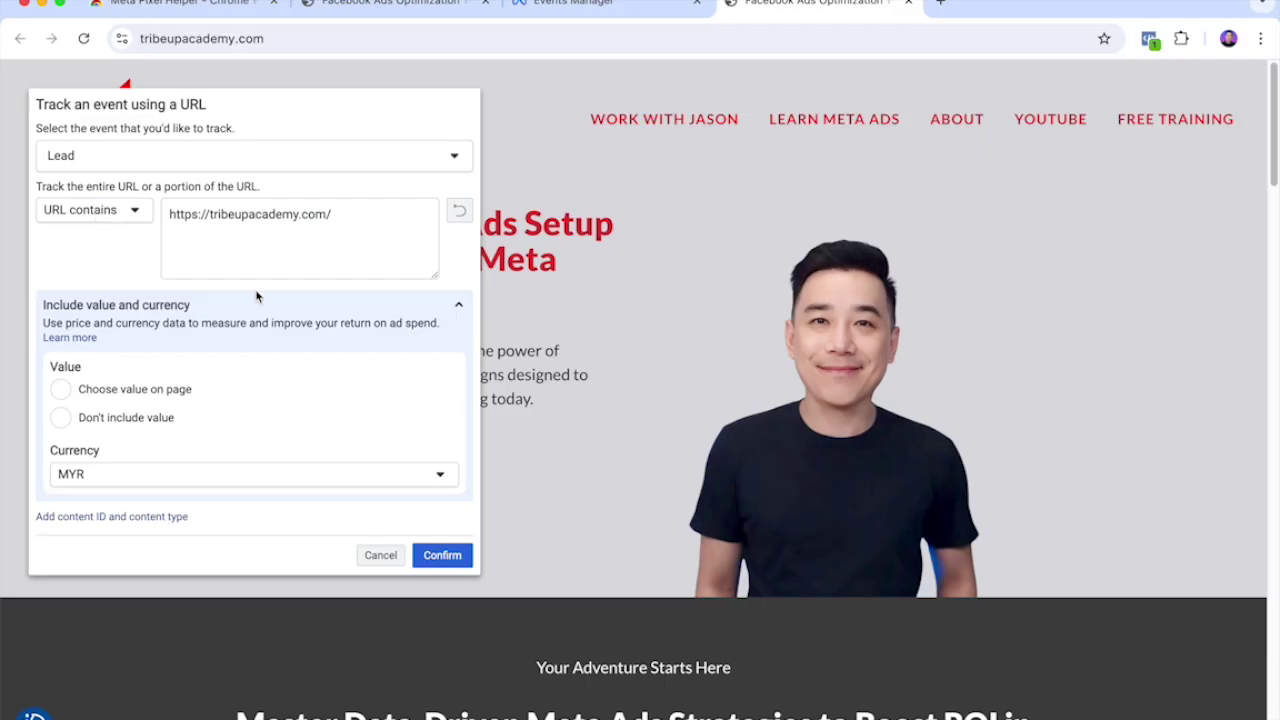
{"action": "scroll", "coordinate": [187, 427], "scroll_direction": "down", "scroll_amount": 1}
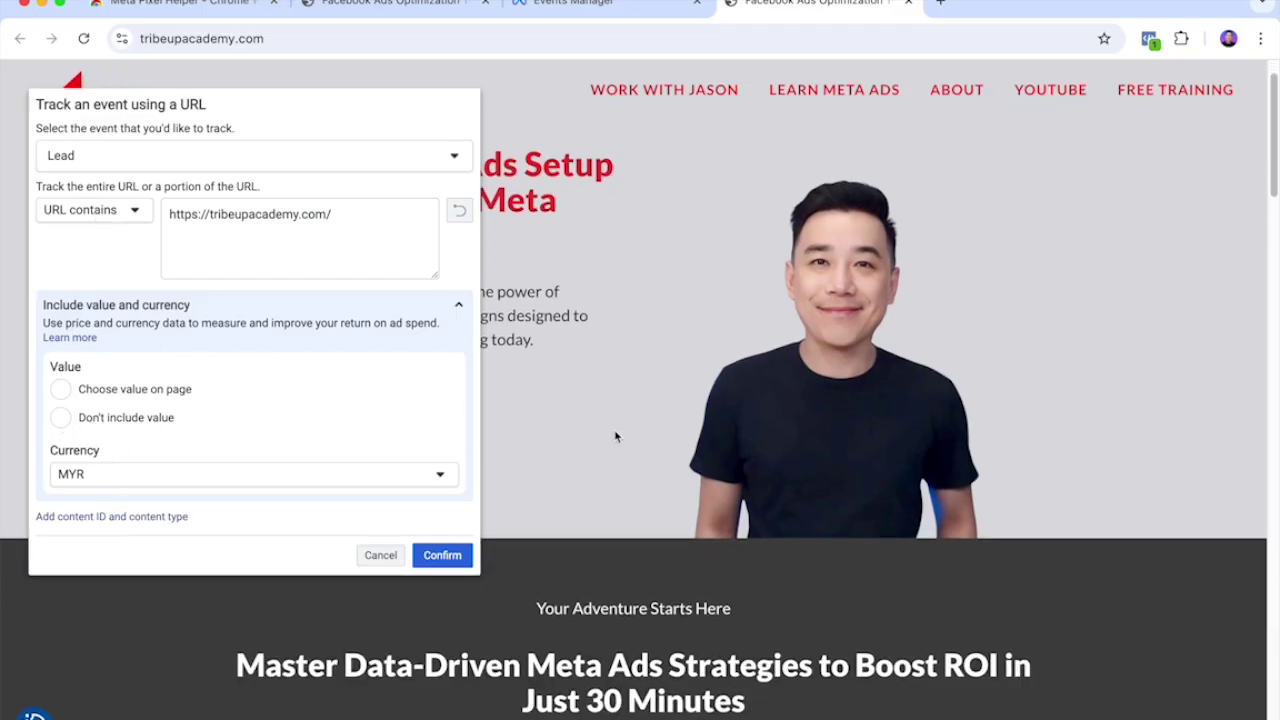
{"action": "left_click", "coordinate": [115, 423]}
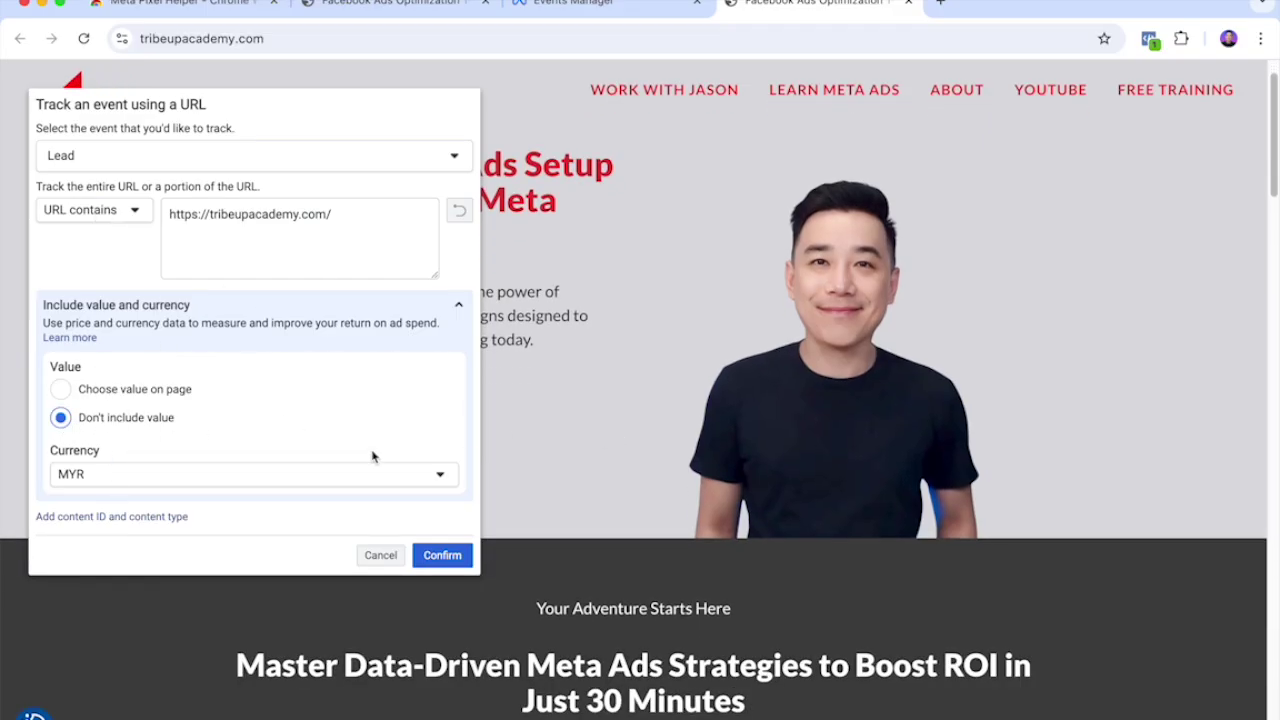
{"action": "left_click", "coordinate": [450, 561]}
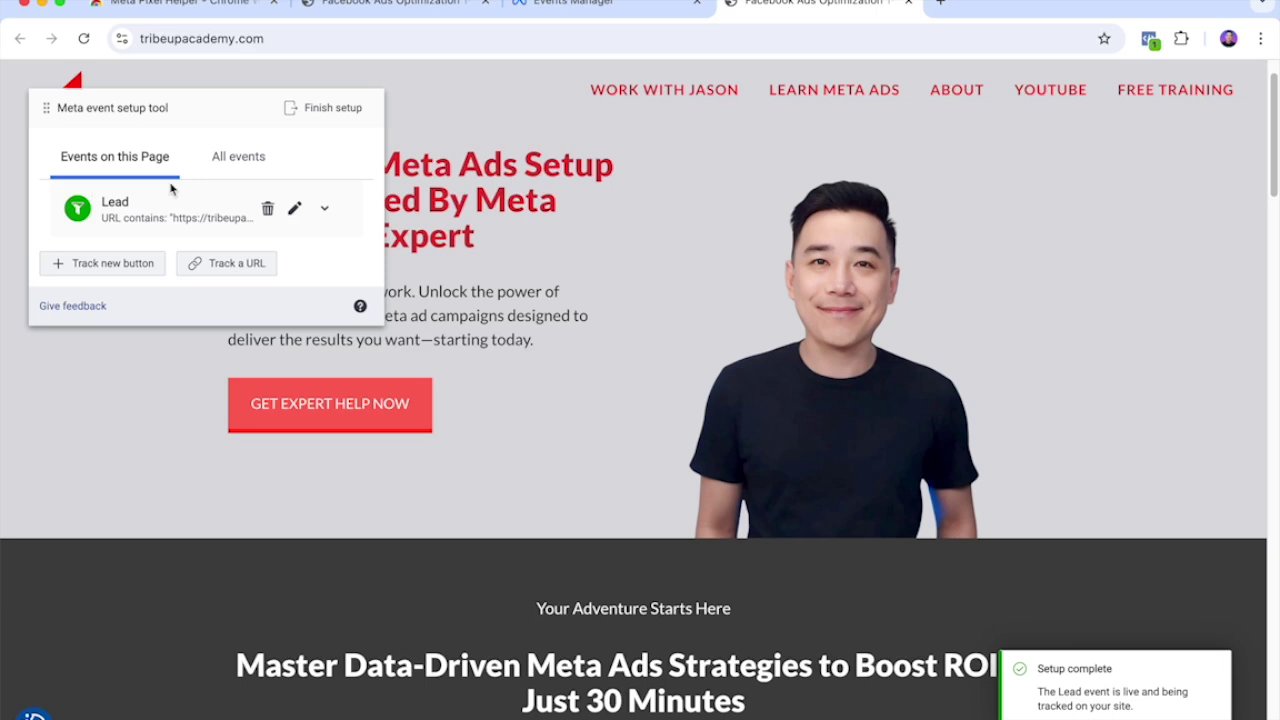
- Delete the Lead event from this page's events
{"action": "left_click", "coordinate": [268, 208]}
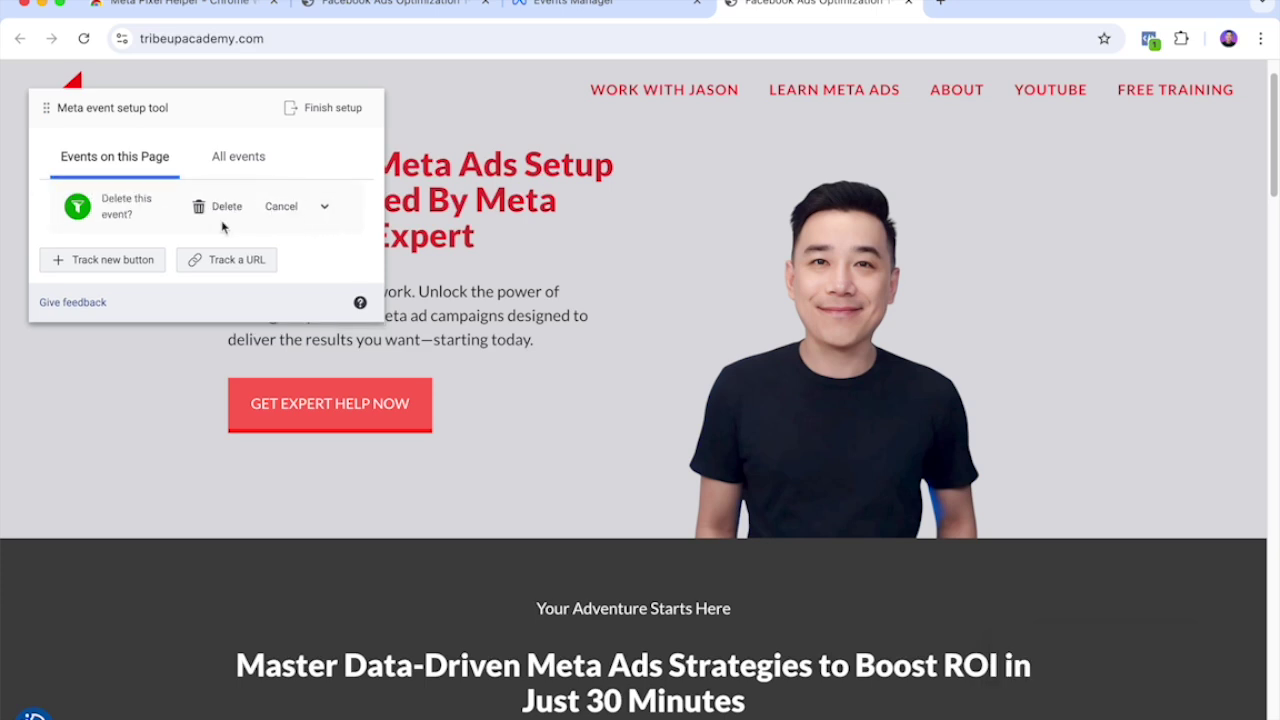
{"action": "left_click", "coordinate": [222, 222]}
{"action": "left_click", "coordinate": [229, 206]}
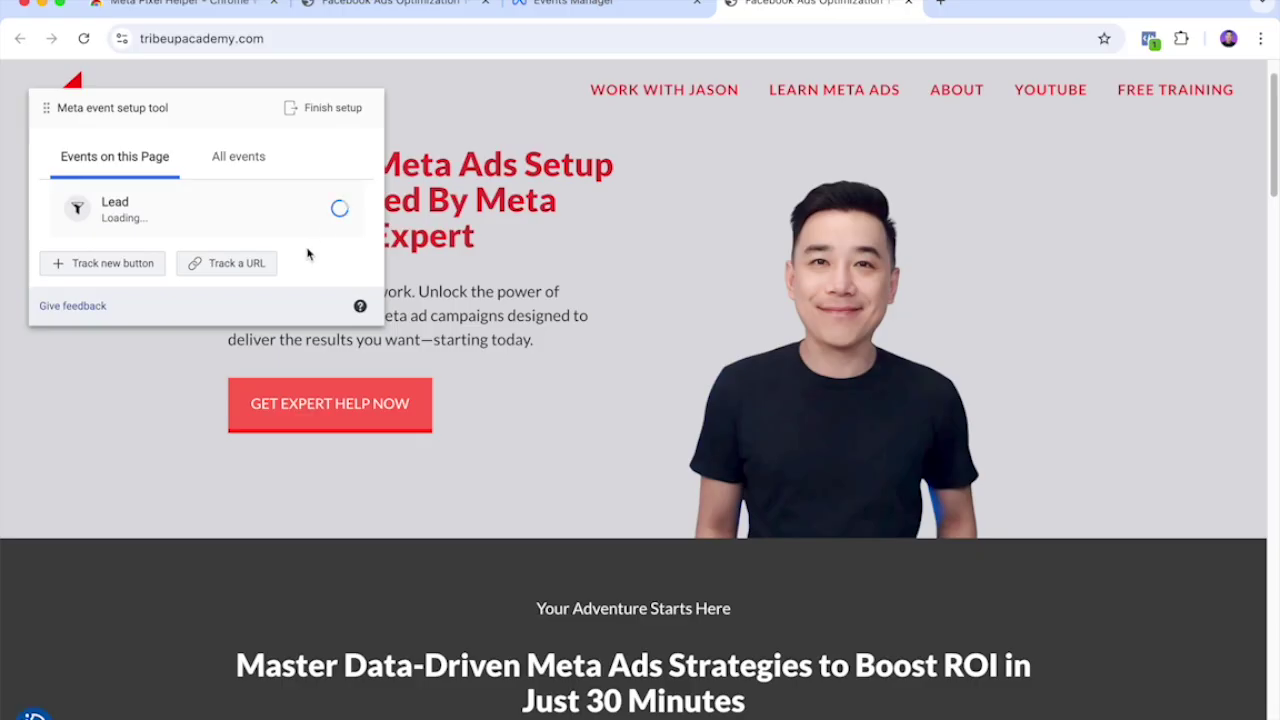
- Track a new button and pick the GET EXPERT HELP NOW button on the page
{"action": "left_click", "coordinate": [108, 264]}
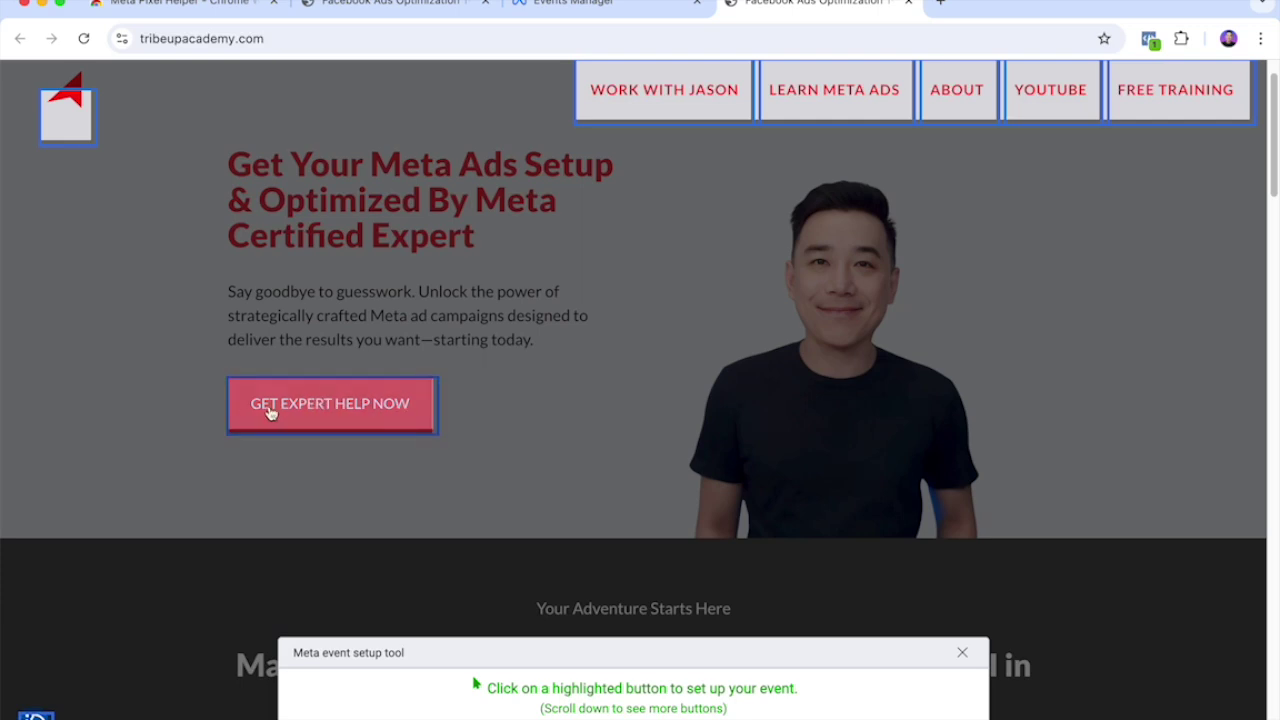
{"action": "left_click", "coordinate": [335, 414]}
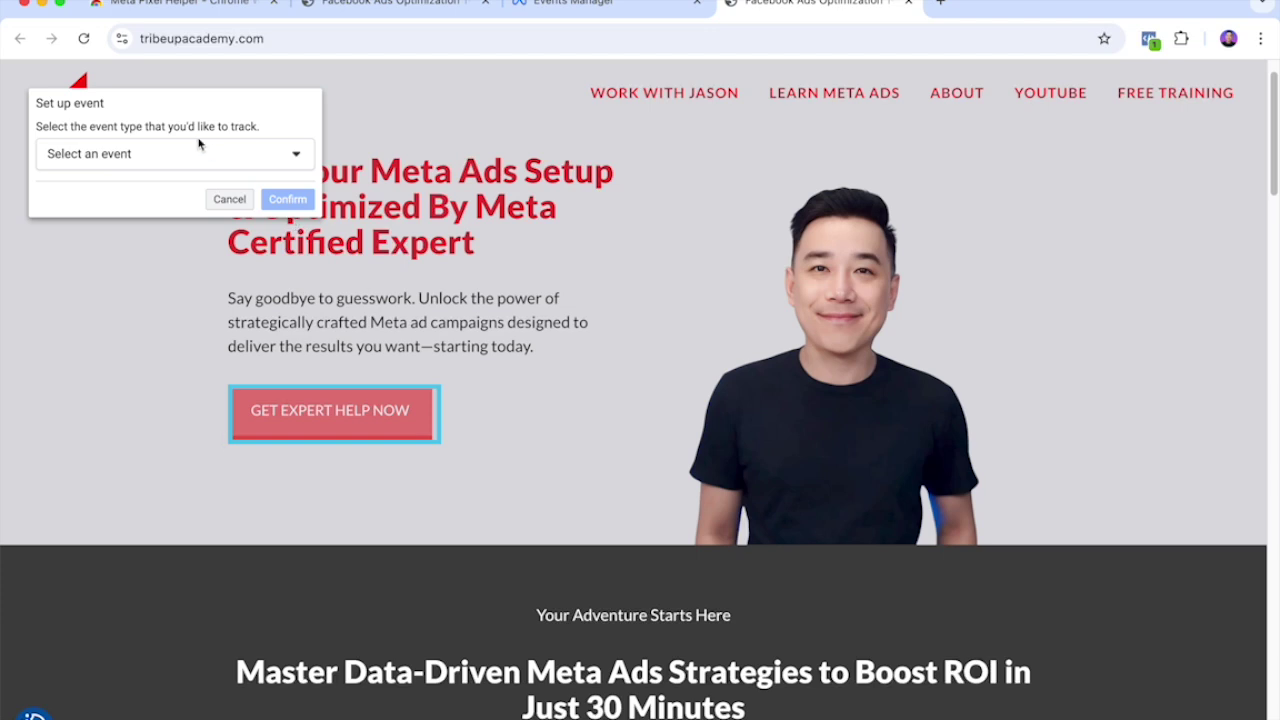
{"action": "left_click", "coordinate": [126, 160]}
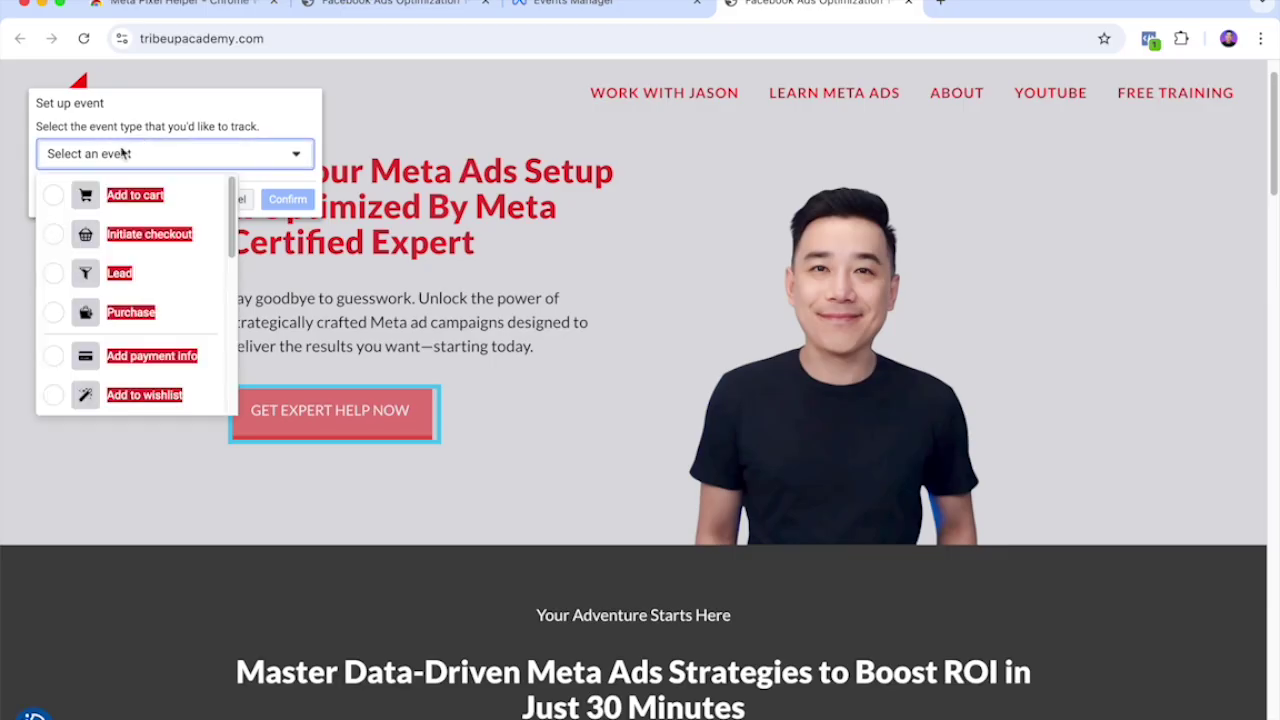
{"action": "left_click", "coordinate": [306, 297]}
- Assign the Contact event type to the GET EXPERT HELP NOW button and confirm the setup
{"action": "left_click", "coordinate": [186, 166]}
{"action": "scroll", "coordinate": [155, 305], "scroll_direction": "down", "scroll_amount": 3}
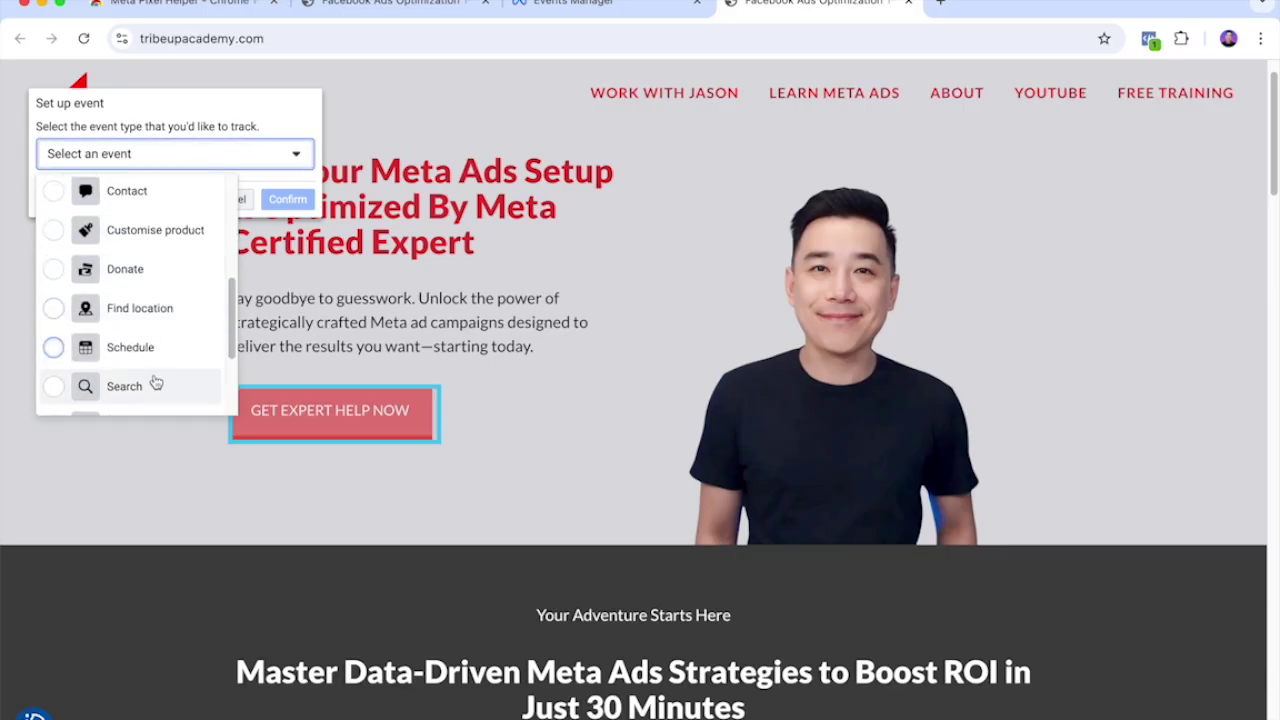
{"action": "scroll", "coordinate": [157, 343], "scroll_direction": "down", "scroll_amount": 2}
{"action": "scroll", "coordinate": [180, 345], "scroll_direction": "down", "scroll_amount": 3}
{"action": "scroll", "coordinate": [135, 320], "scroll_direction": "up", "scroll_amount": 3}
{"action": "scroll", "coordinate": [143, 320], "scroll_direction": "down", "scroll_amount": 6}
{"action": "scroll", "coordinate": [155, 318], "scroll_direction": "up", "scroll_amount": 8}
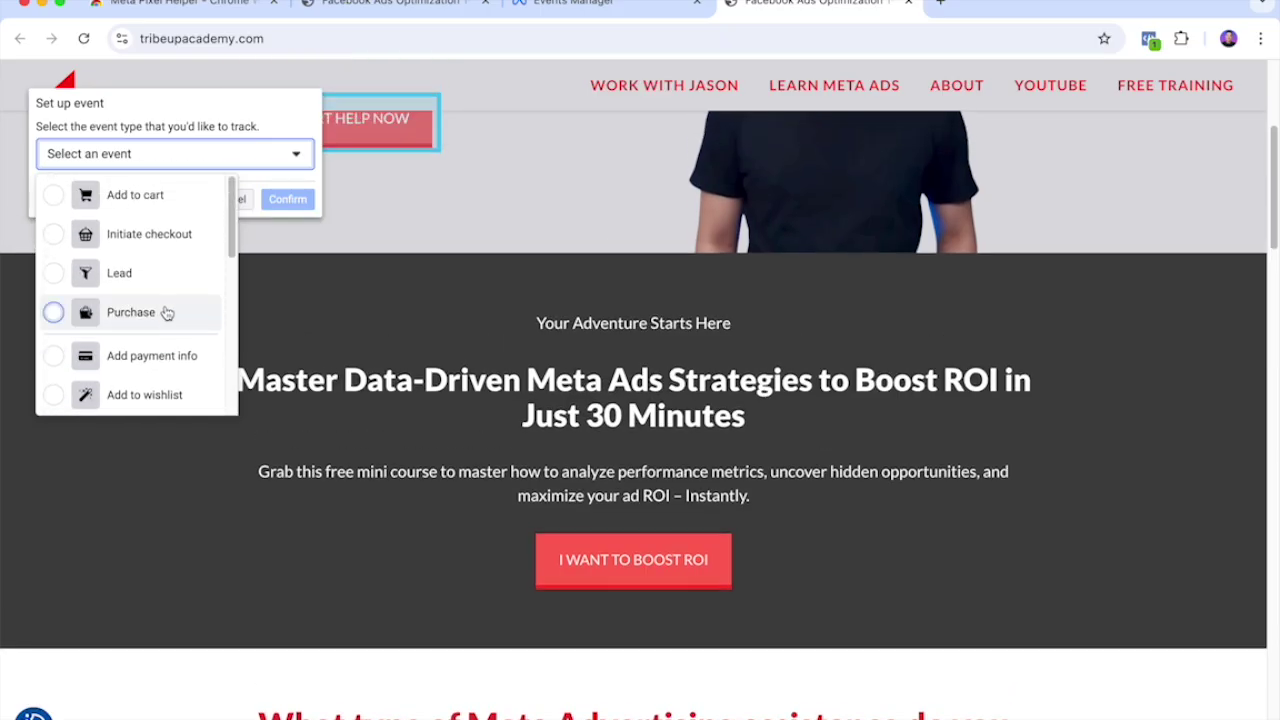
{"action": "scroll", "coordinate": [166, 316], "scroll_direction": "down", "scroll_amount": 5}
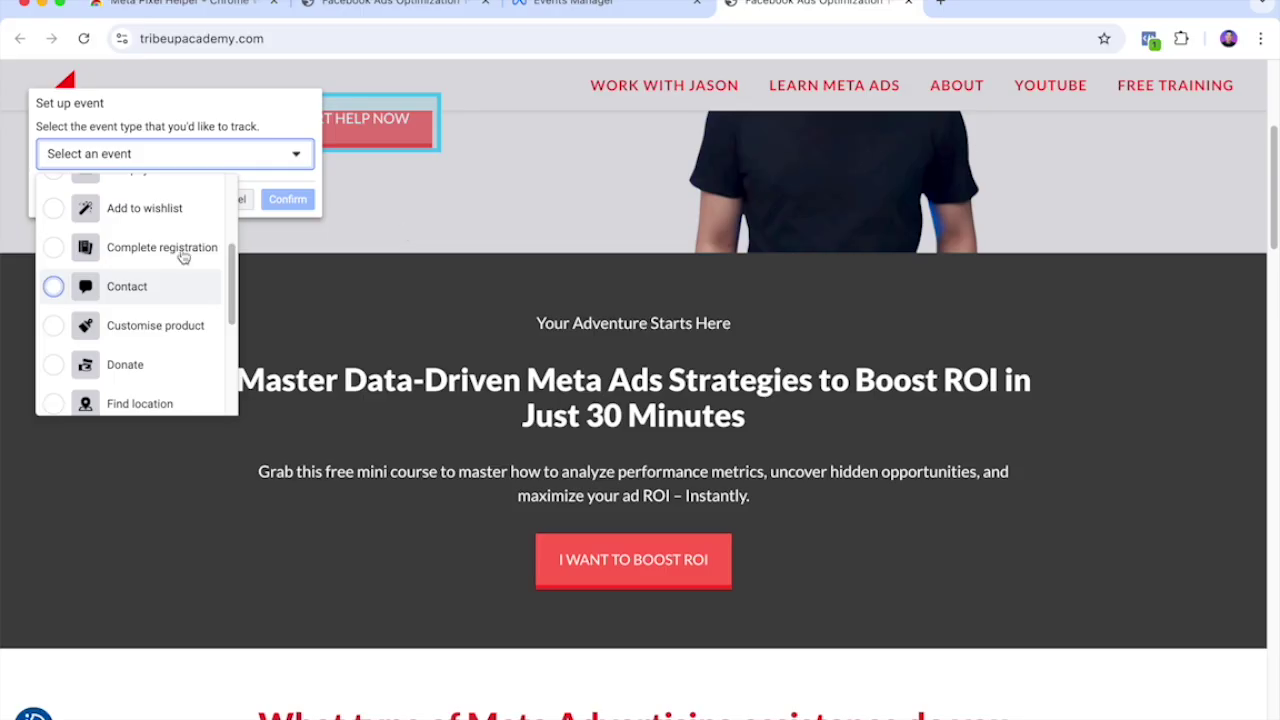
{"action": "left_click", "coordinate": [132, 288]}
{"action": "left_click", "coordinate": [296, 202]}
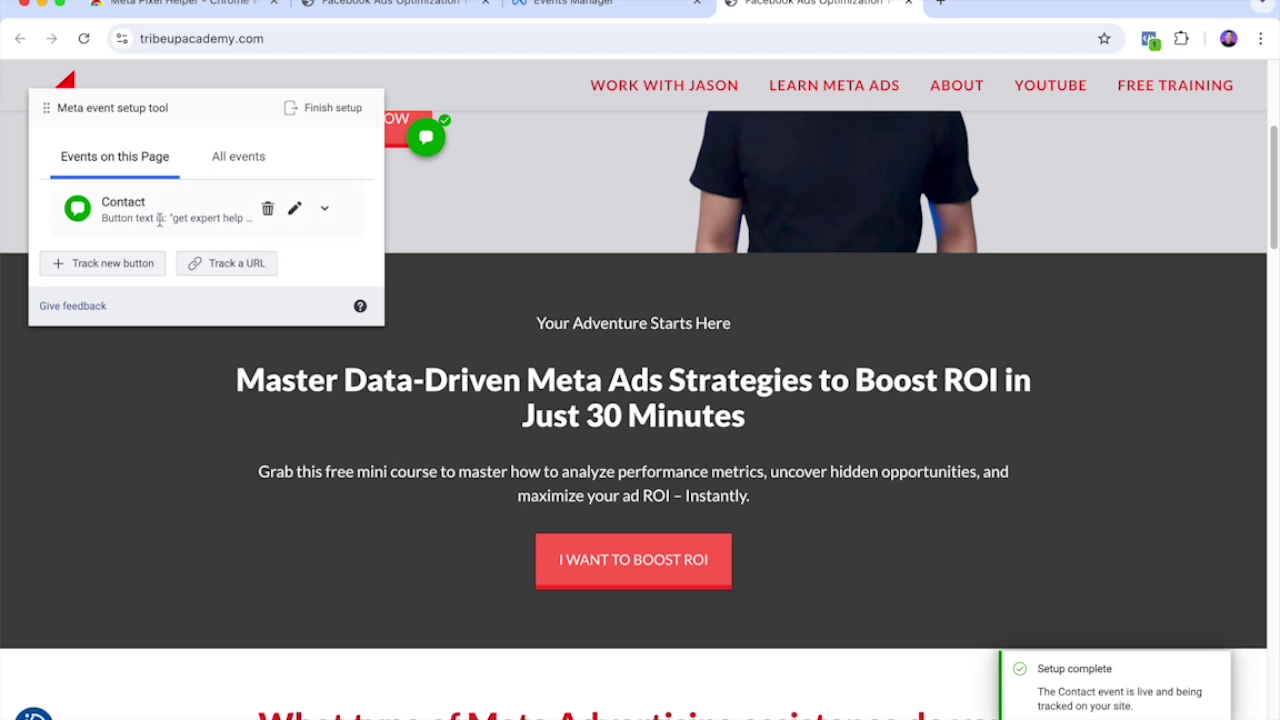
- Delete the Contact event from this page's events
{"action": "left_click", "coordinate": [265, 214]}
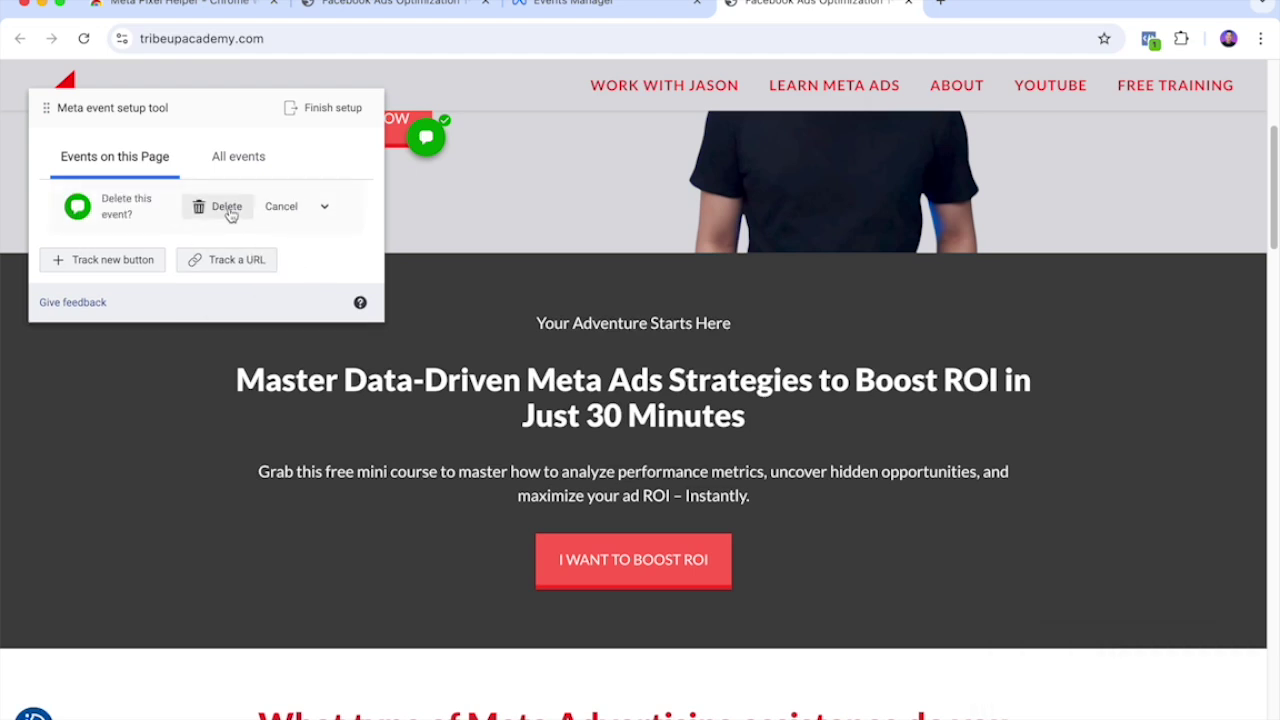
{"action": "left_click", "coordinate": [229, 212]}
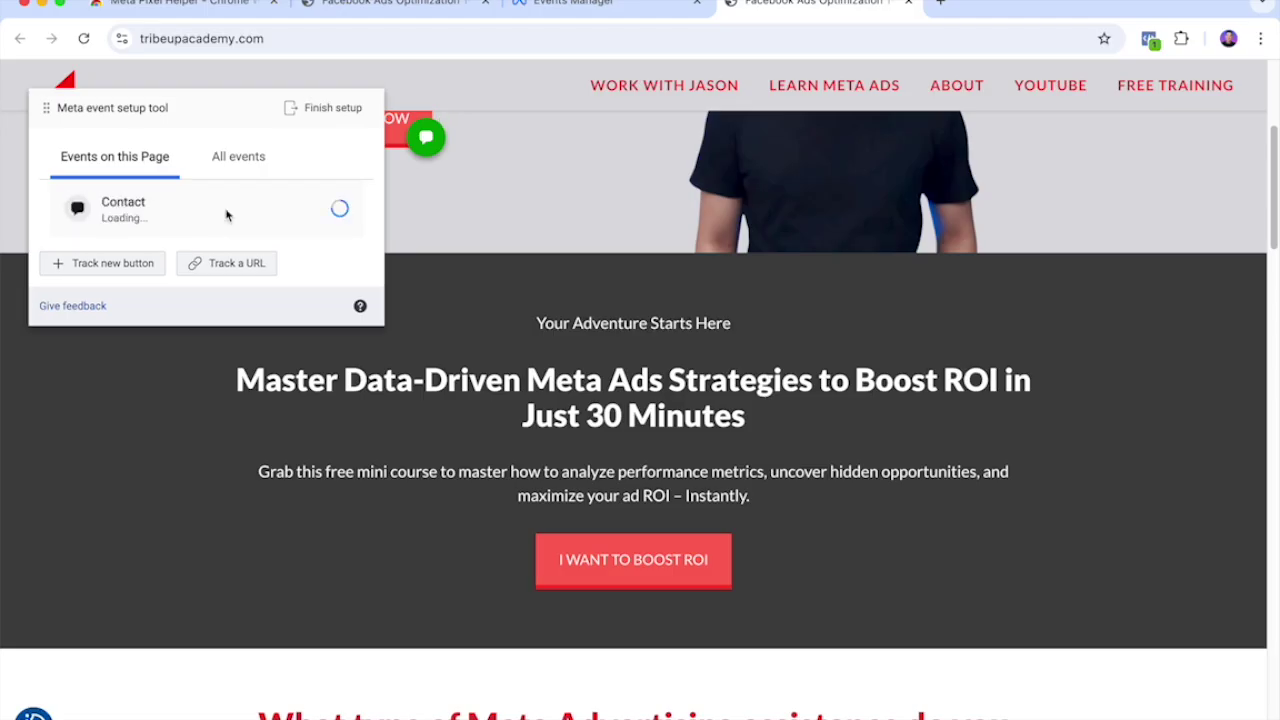